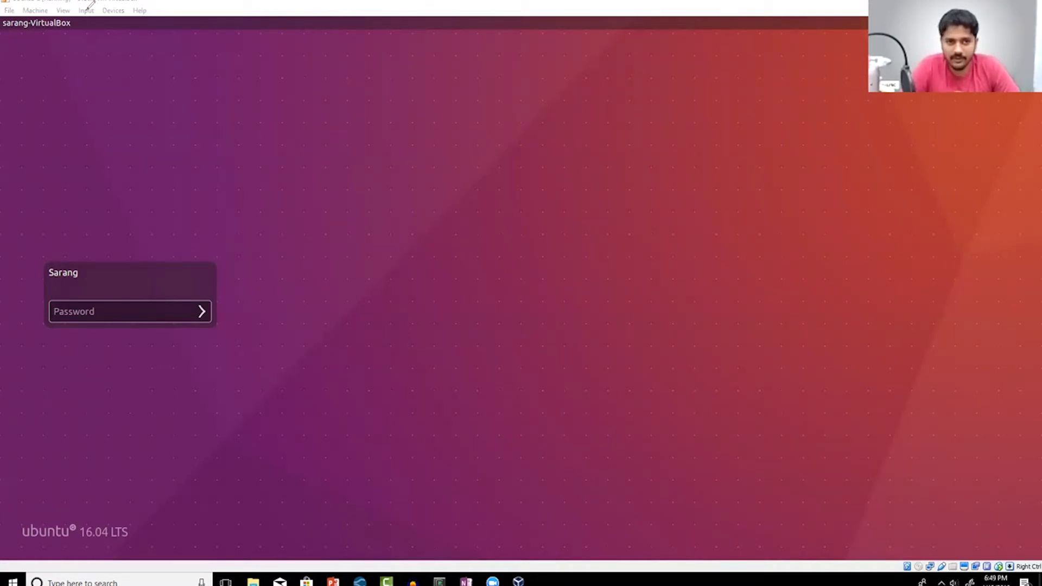
Step: Adjust the VirtualBox window and wake the Ubuntu 16.04 VM to its login screen
mouse_move(90, 1)
left_mouse_down()
mouse_move(109, 11)
mouse_move(153, 1)
mouse_move(66, 6)
mouse_move(108, 12)
left_mouse_up()
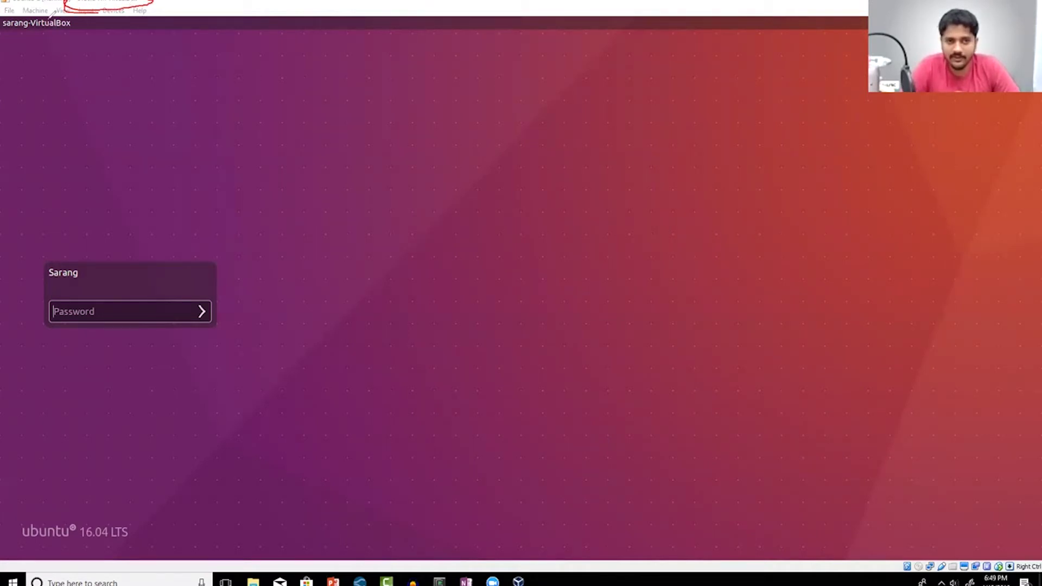
key("e")
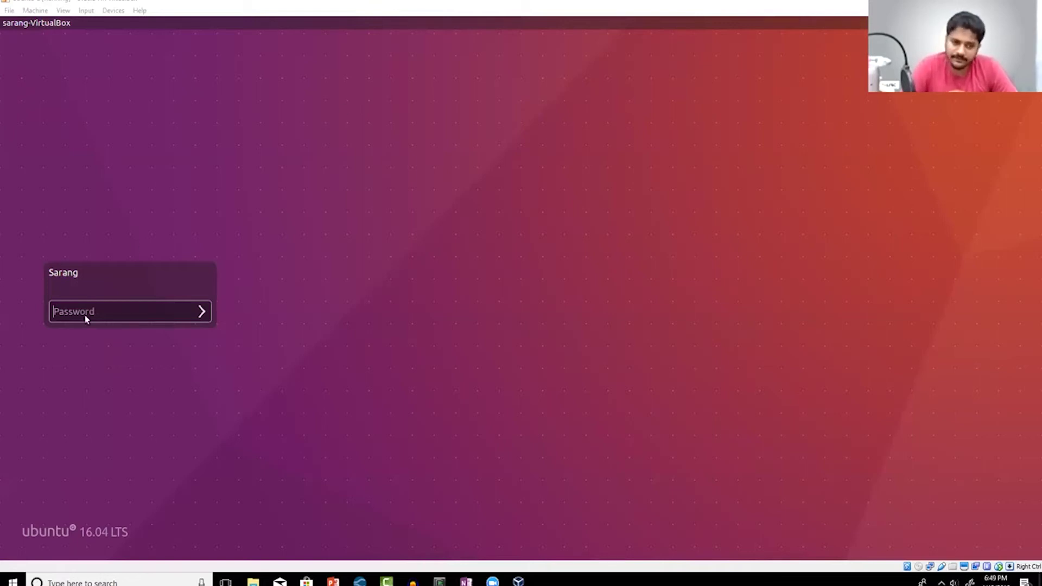
Step: Log in with the account password, open Pipe_with_baffle, then switch Files to the Home folder
type("*******")
key("Return")
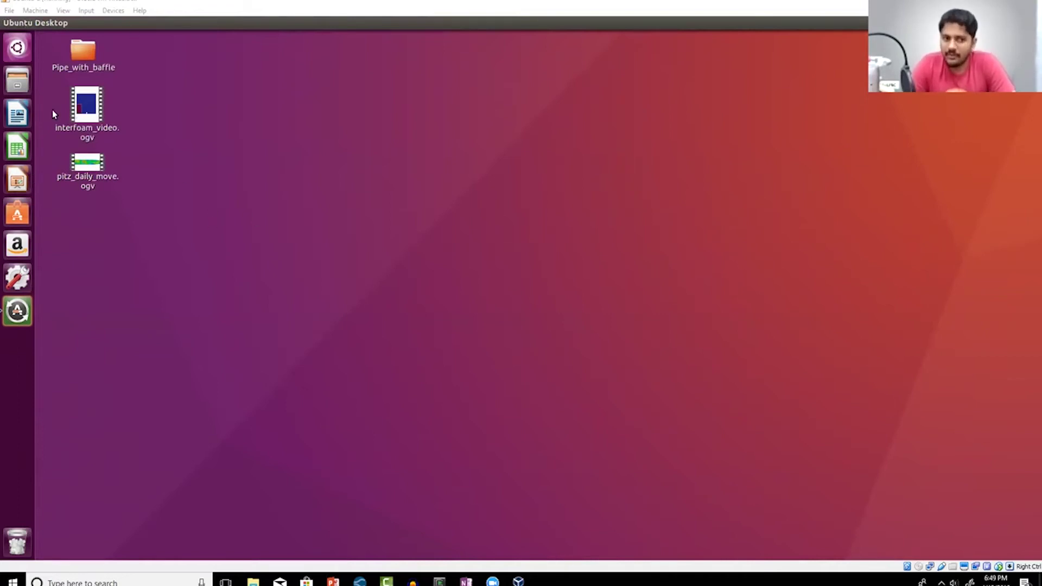
double_click(88, 53)
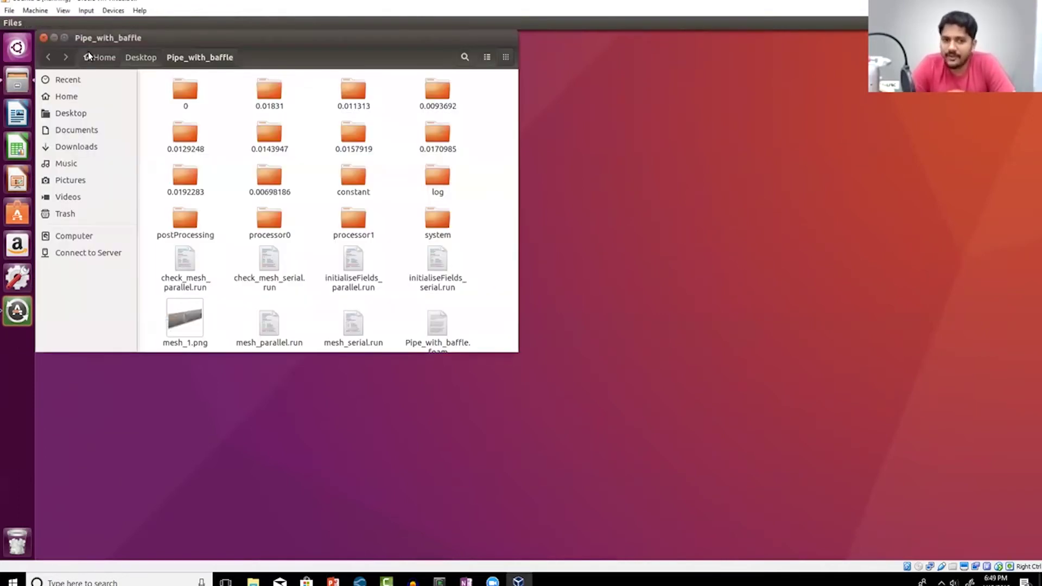
left_click(73, 99)
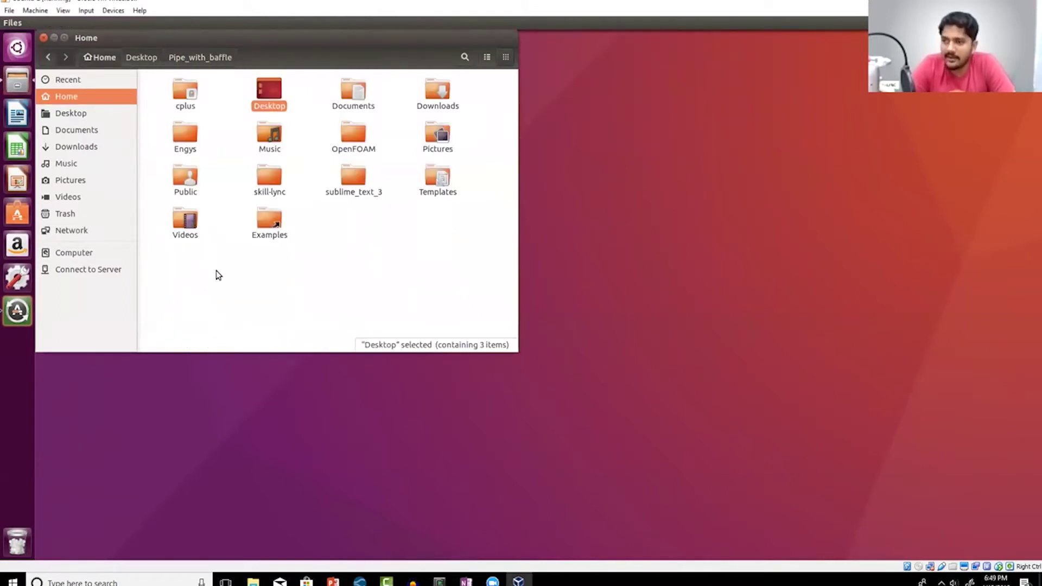
Step: Open a new terminal from the desktop menu and place it over the Files window
right_click(232, 405)
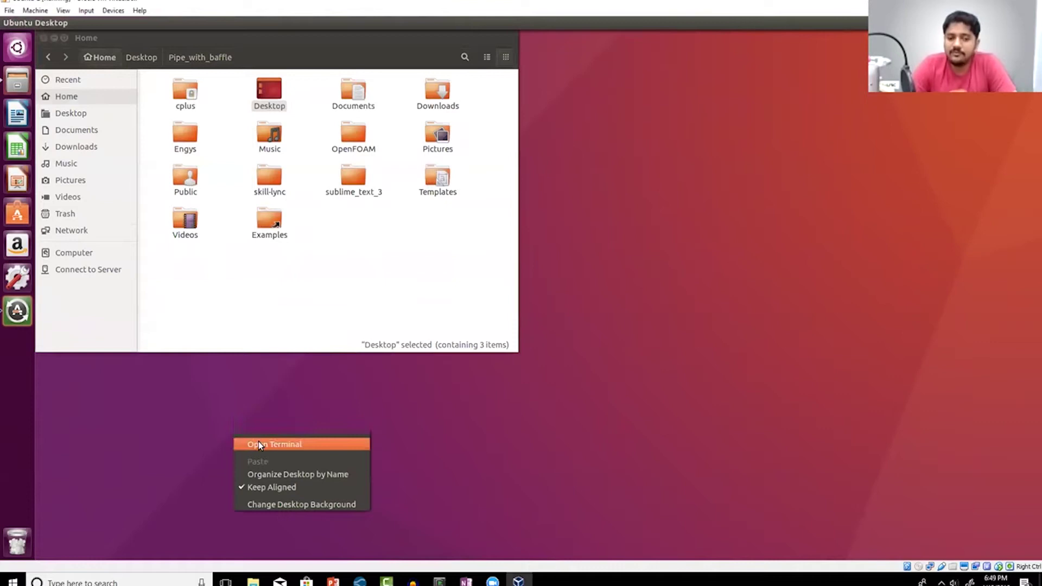
left_click(258, 443)
left_click_drag(572, 231, 124, 132)
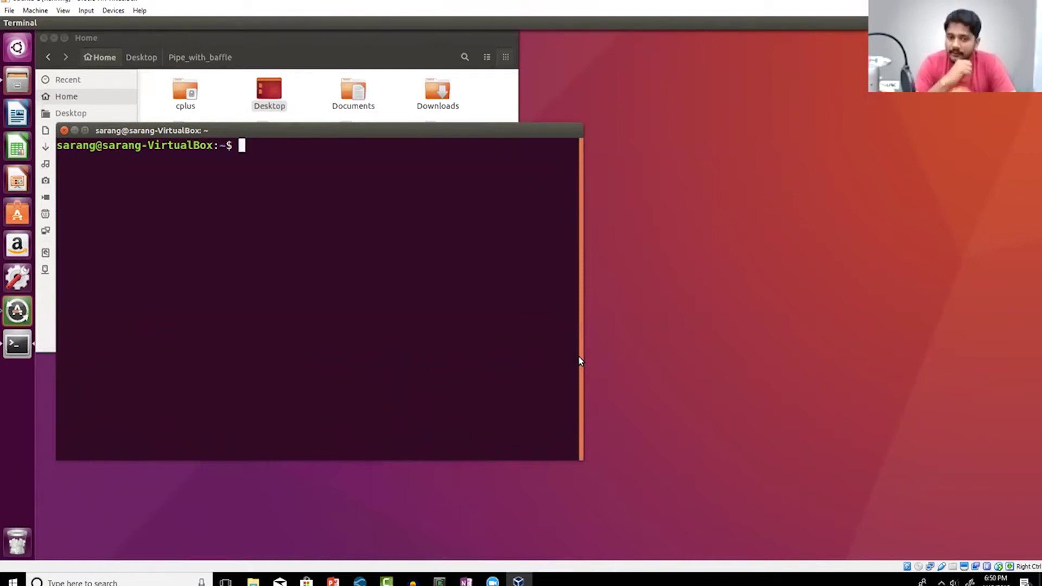
Step: Print the working directory with pwd and list the home folder with ls
type("p")
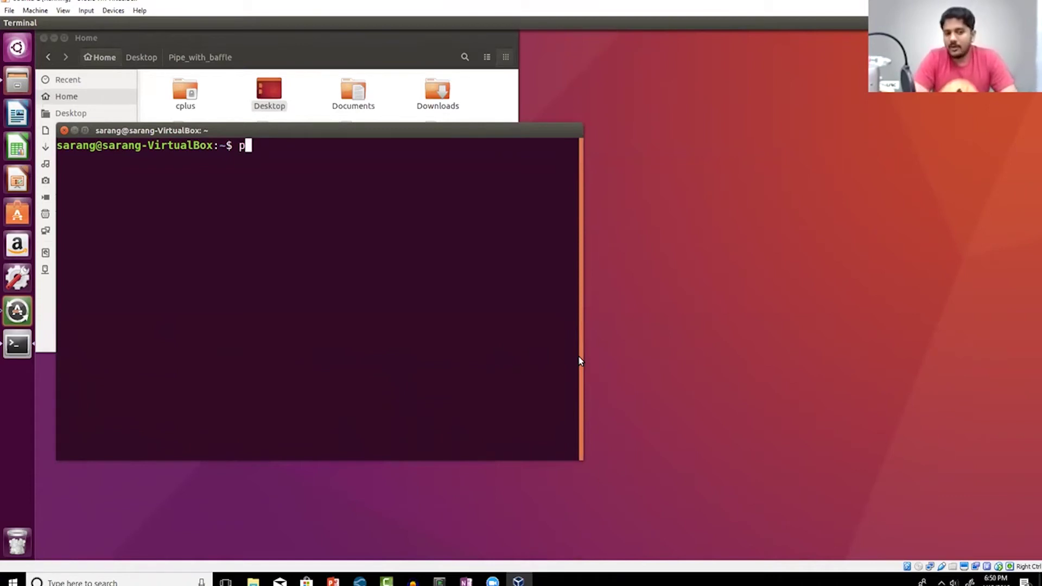
type("wd")
key("Return")
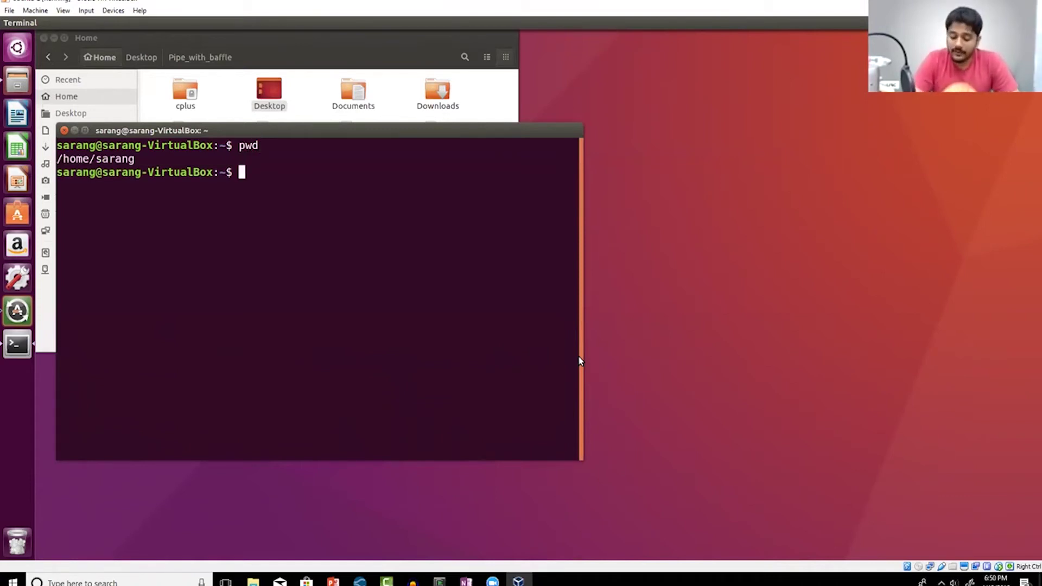
type("l")
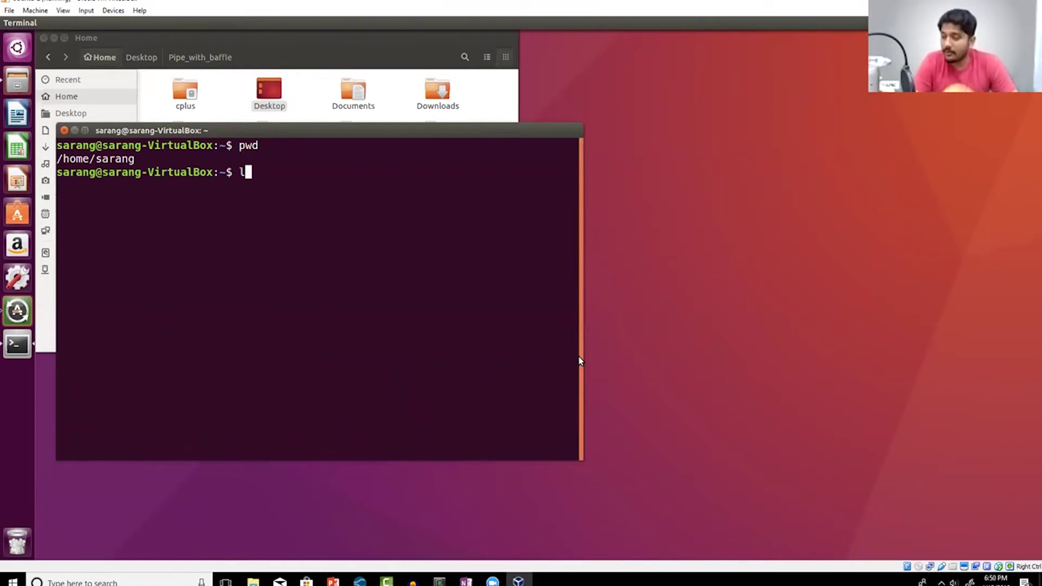
type("s")
key("Return")
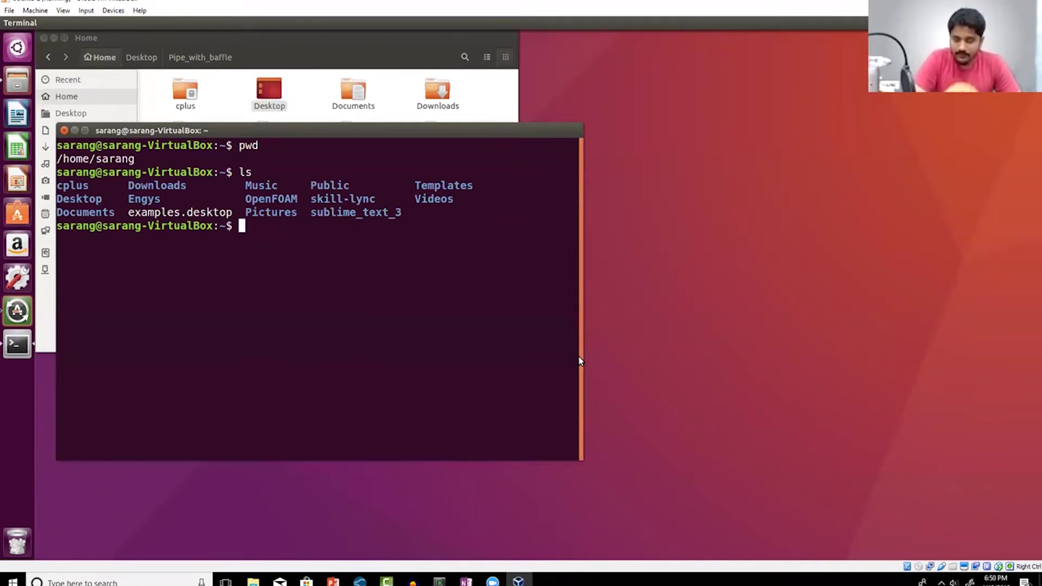
Step: Change into the OpenFOAM folder, list it, then jump to /opt/openfoam4 with the foam alias
type("cd OpeF")
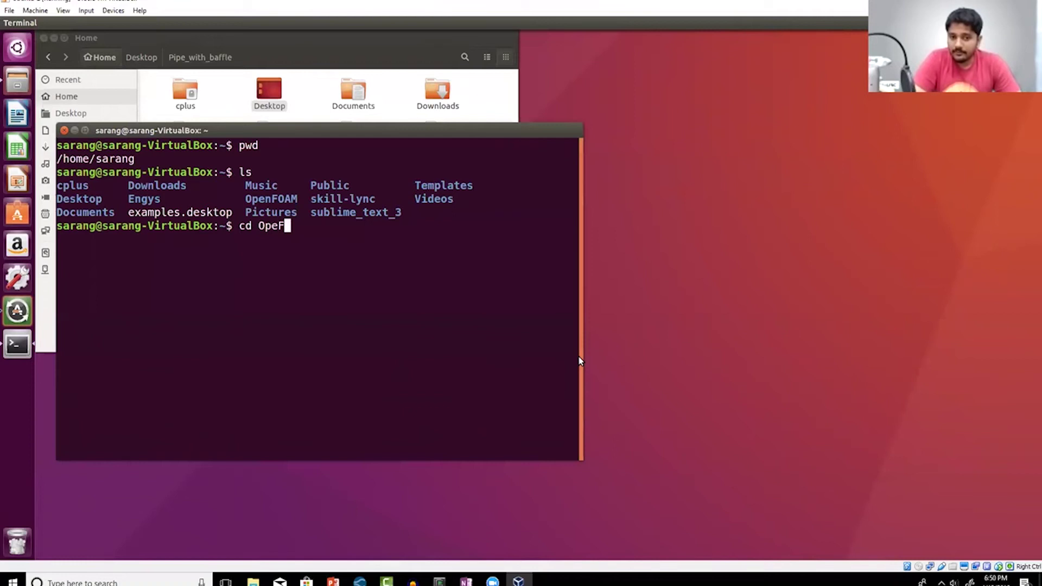
key("BackSpace")
type("n")
key("Tab")
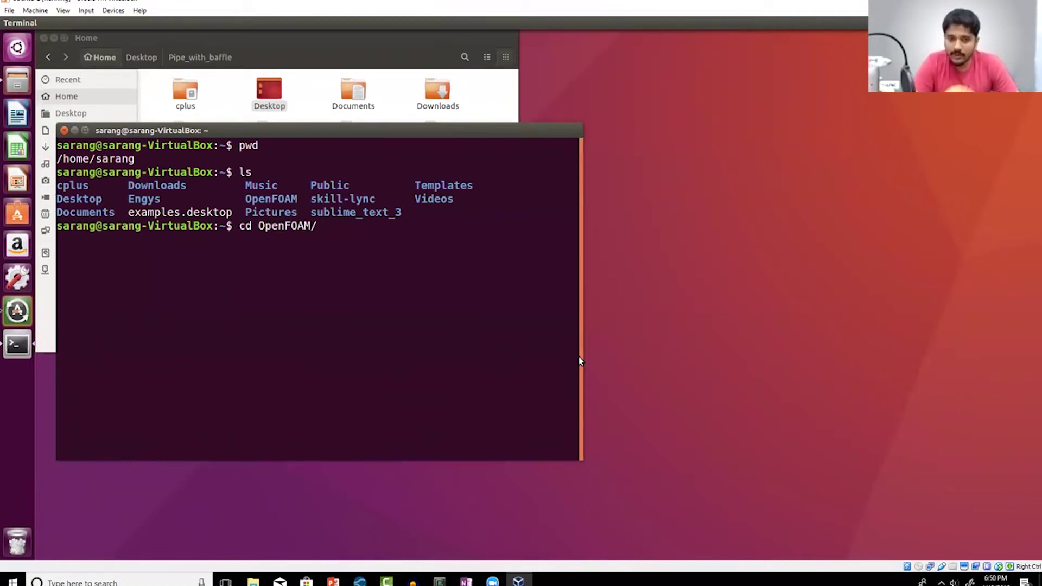
key("Return")
type("ls")
key("Return")
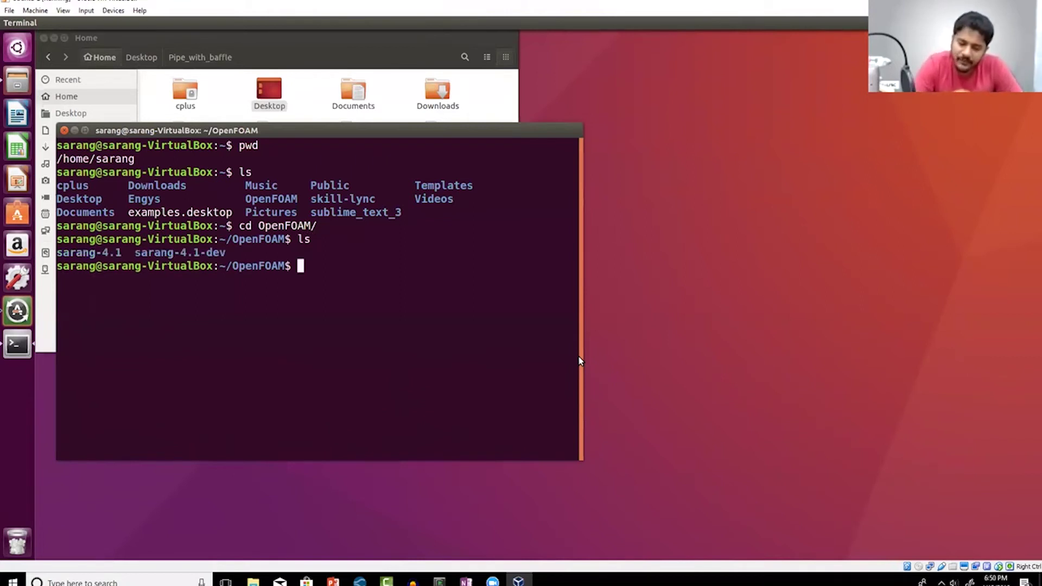
type("foam")
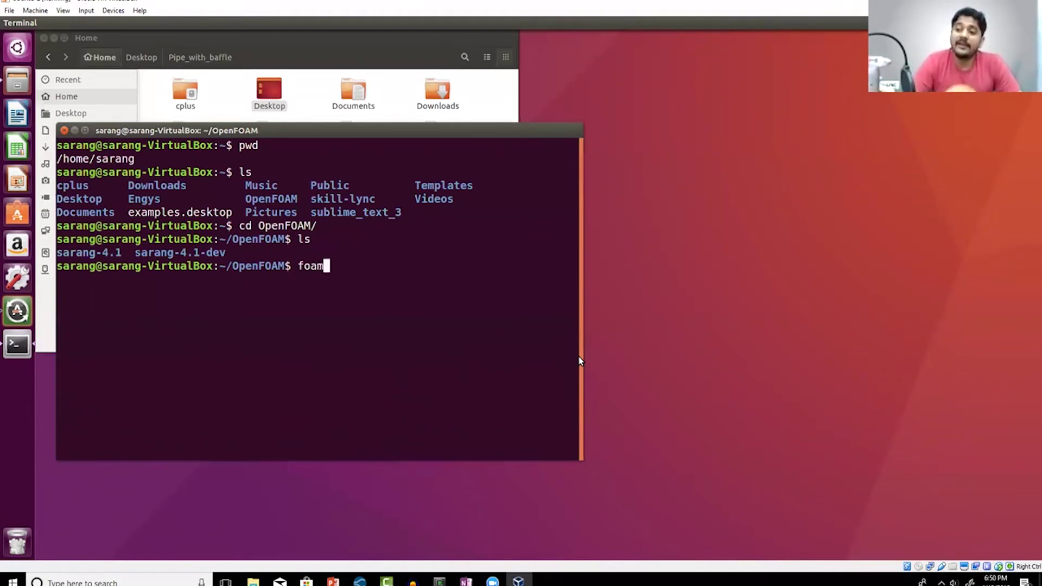
key("Return")
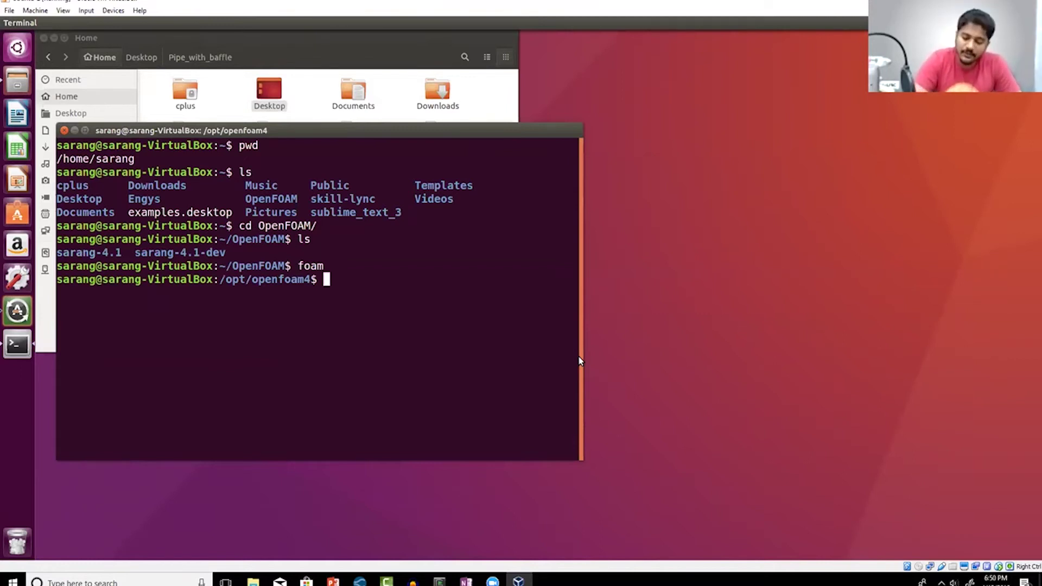
Step: List /opt/openfoam4 and highlight the tutorials, applications and src folders in the output
type("ls")
key("Return")
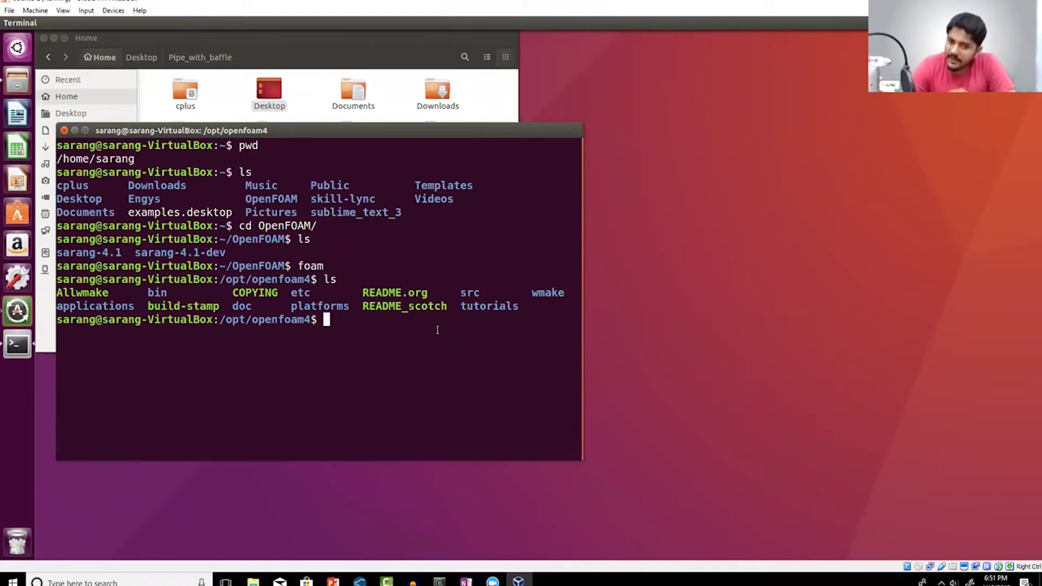
double_click(480, 306)
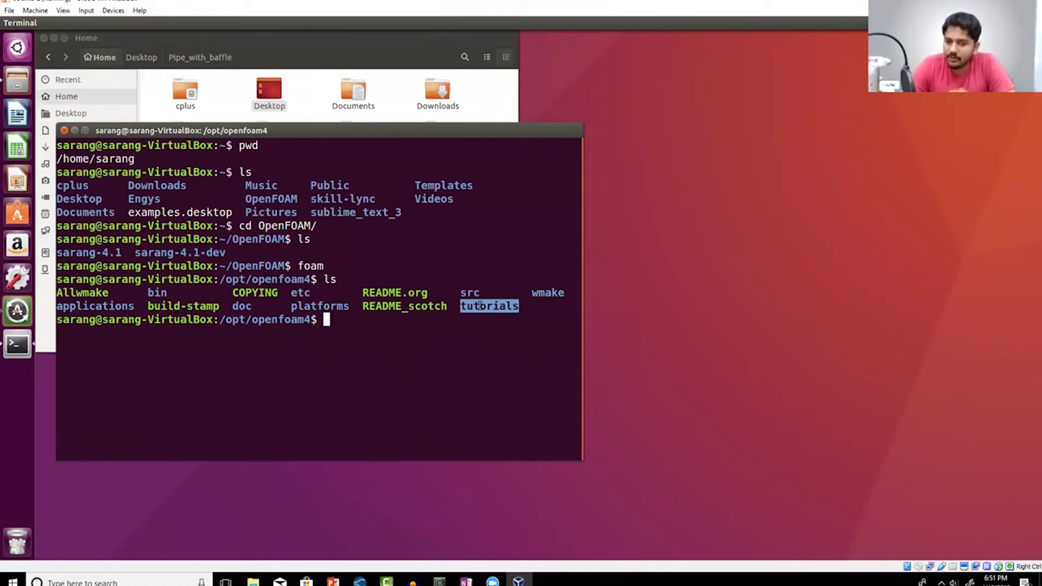
double_click(108, 305)
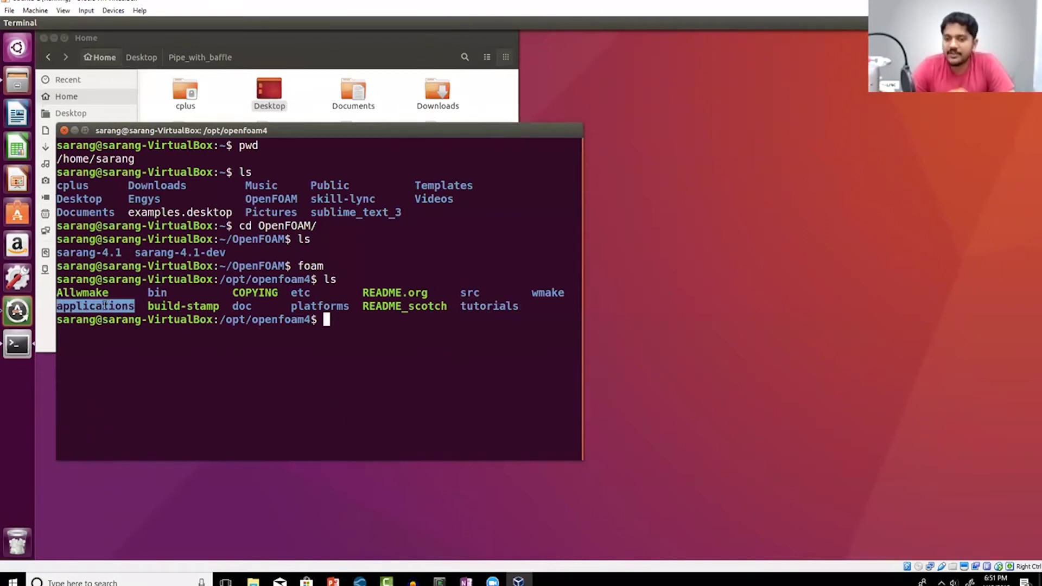
double_click(468, 294)
left_click(468, 294)
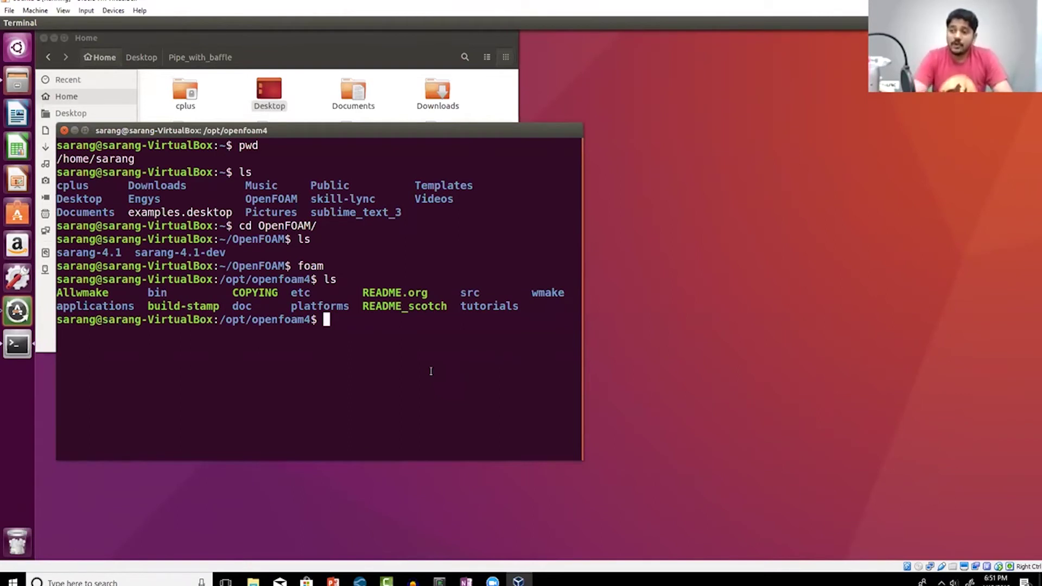
Step: Return home with cd, then use the tut alias to reach /opt/openfoam4/tutorials and list it
type("pwd")
key("Return")
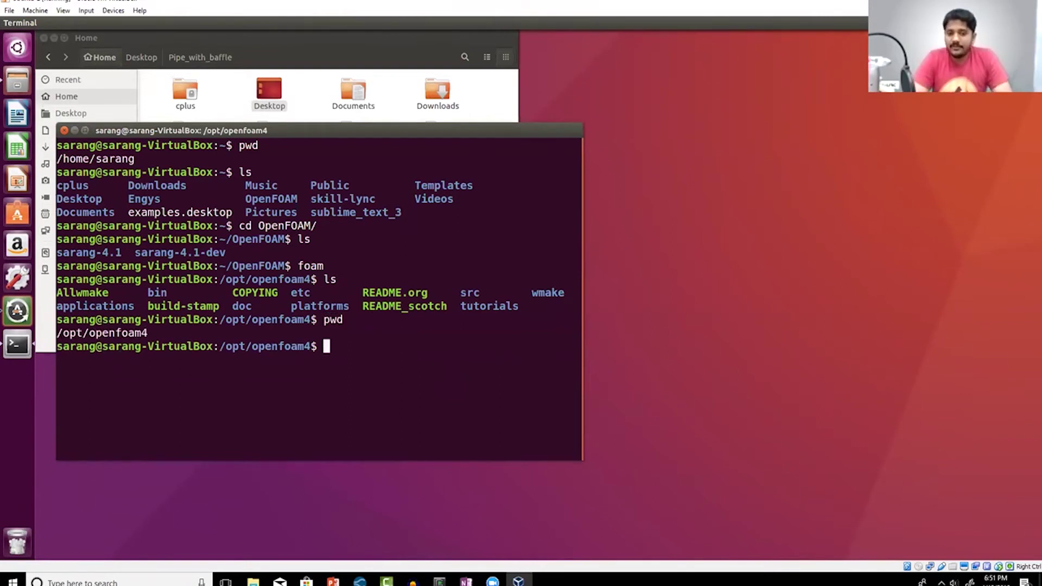
type("cd")
key("Return")
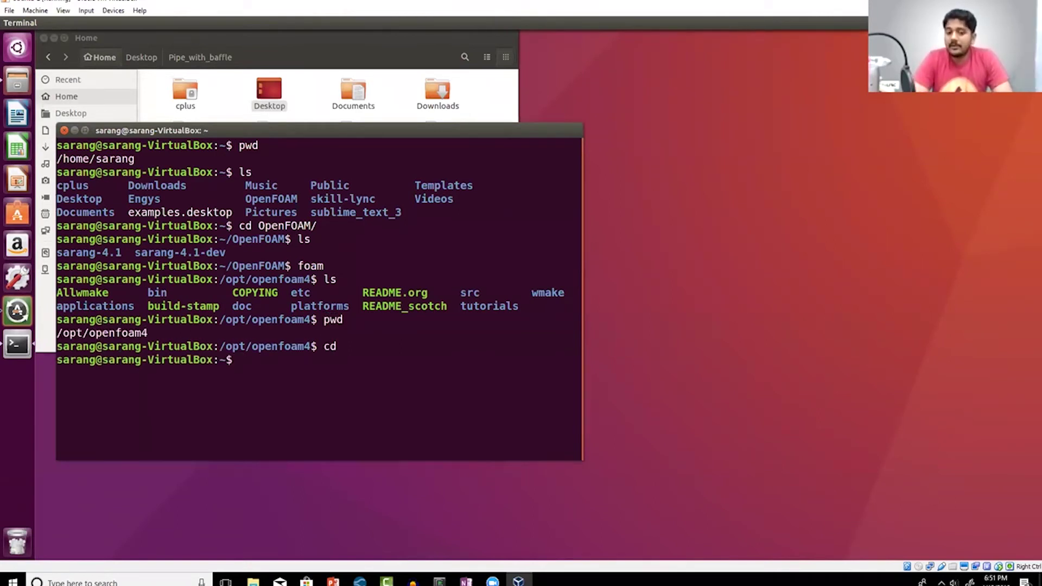
type("pwd")
key("Return")
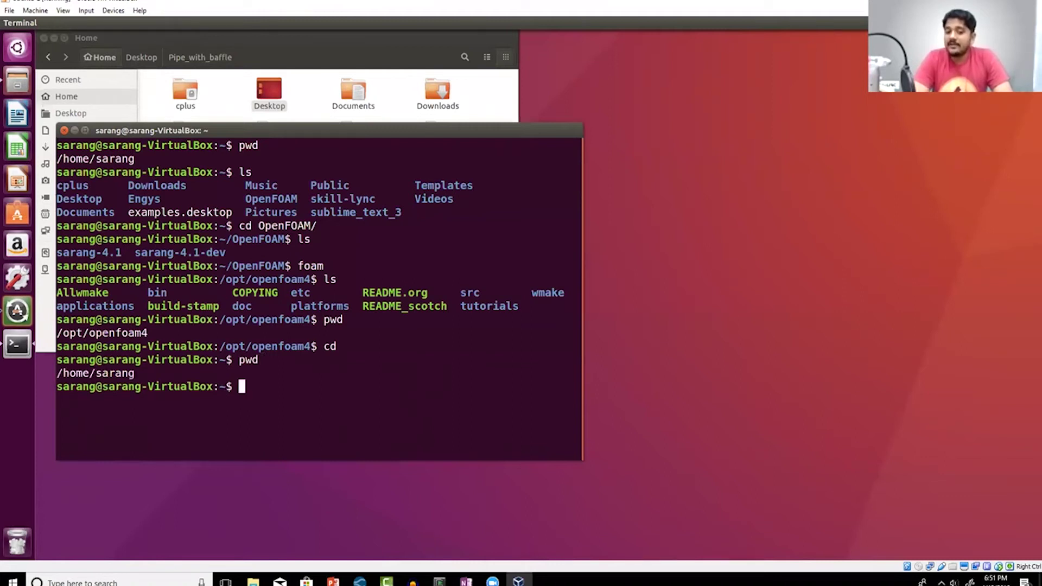
type("tut")
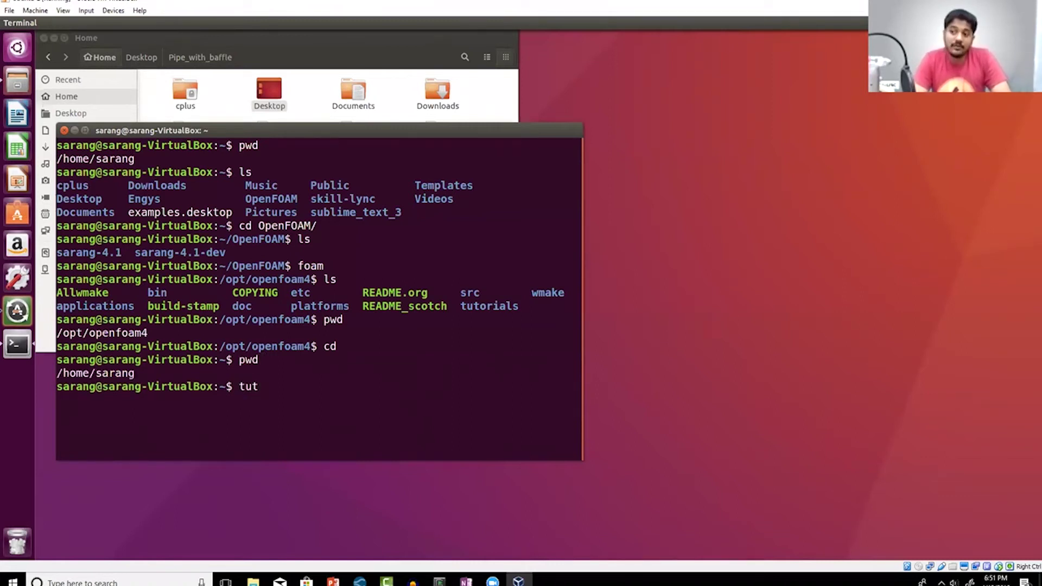
key("Return")
type("l")
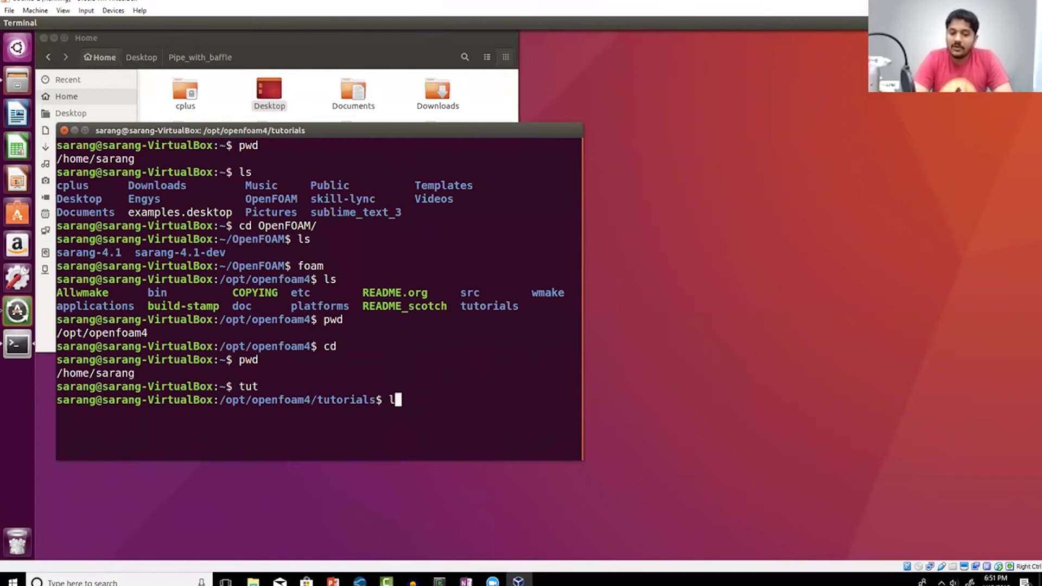
key("Return")
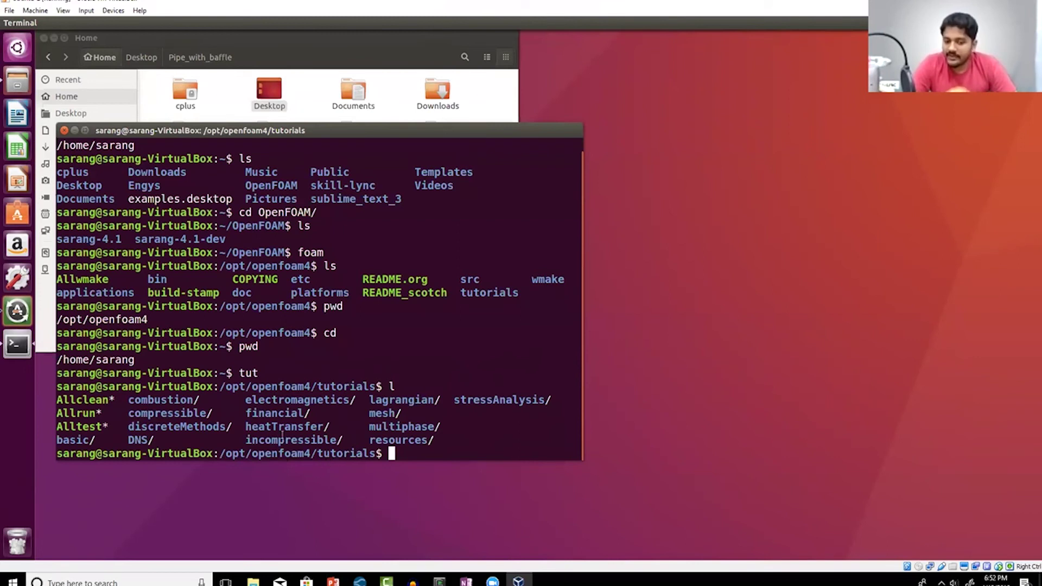
double_click(282, 438)
left_click(389, 429)
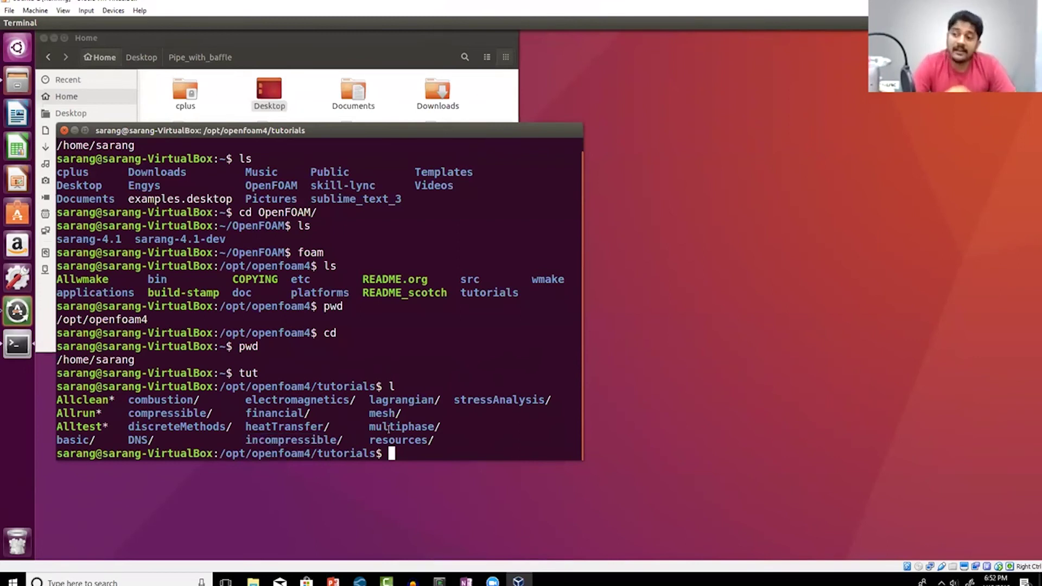
double_click(389, 429)
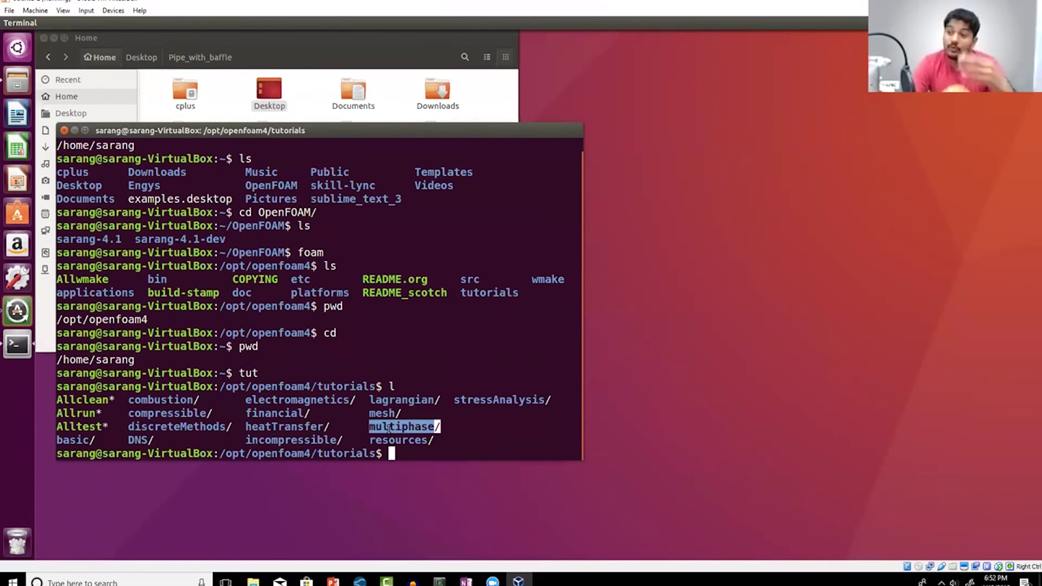
triple_click(310, 428)
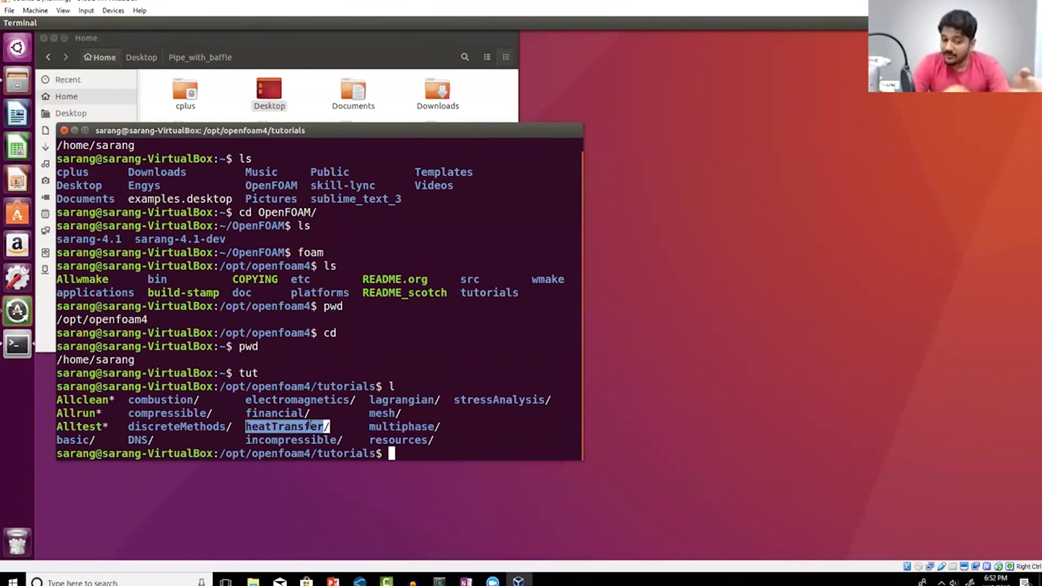
double_click(316, 402)
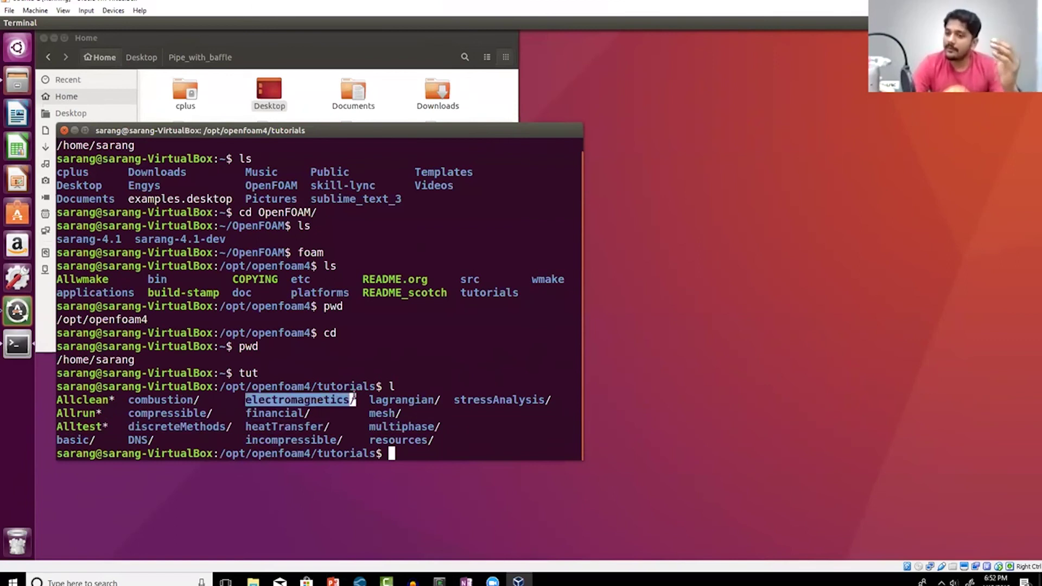
double_click(64, 440)
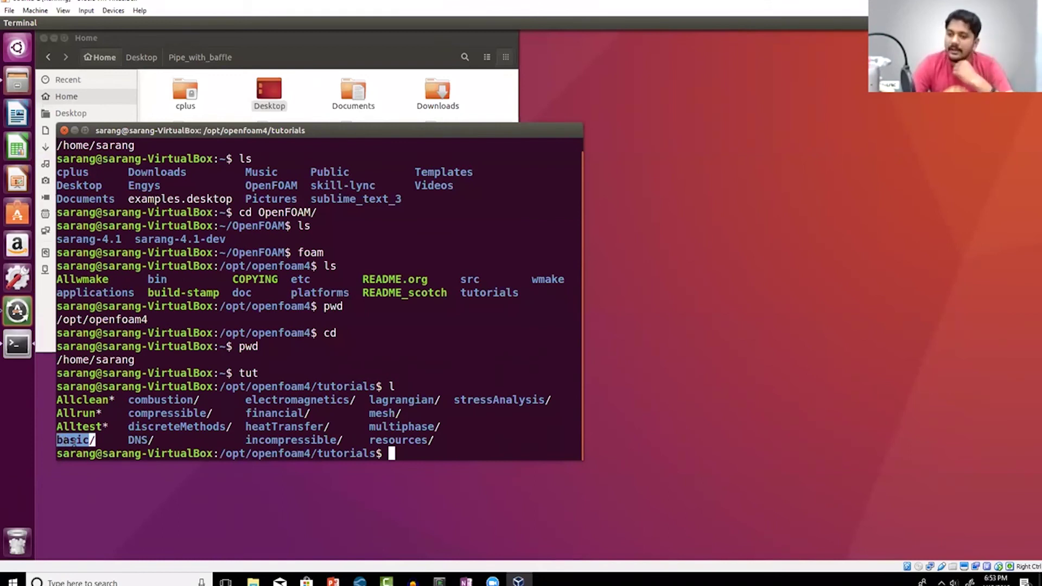
left_click(323, 380)
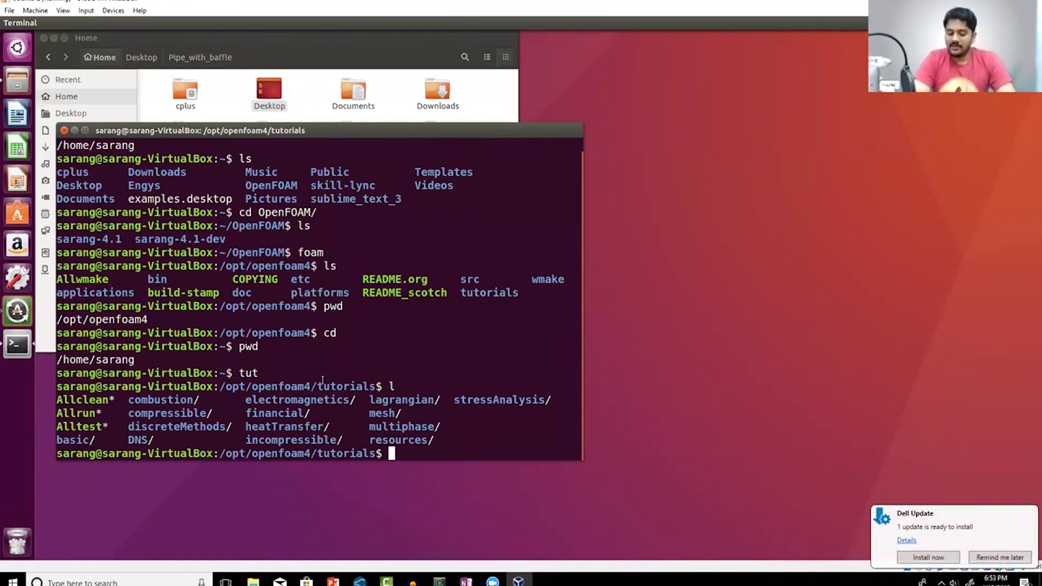
Step: Change into the incompressible folder and list its solver folders
type("cd inc")
key("Tab")
key("Return")
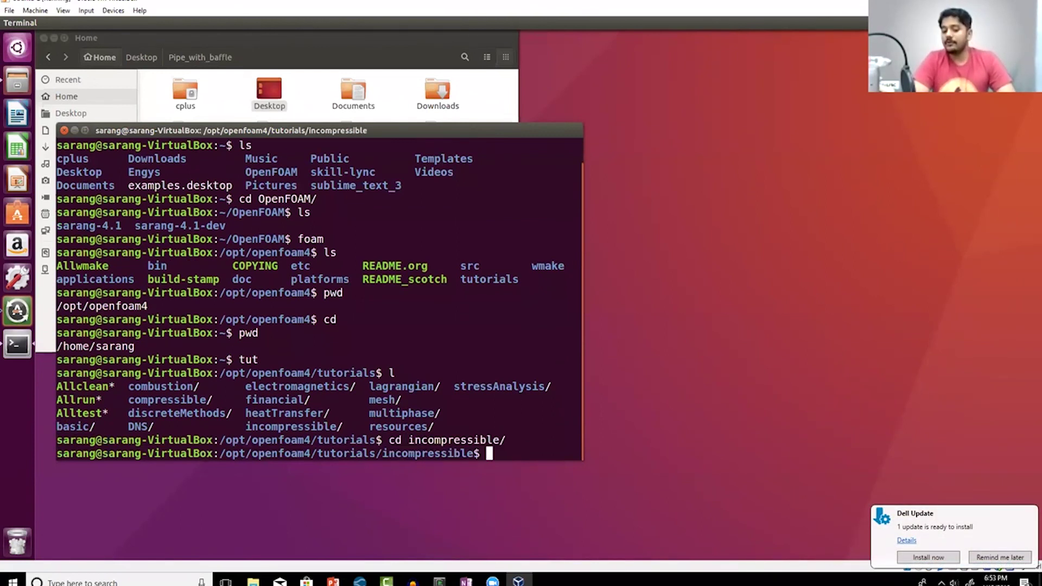
type("ls")
key("Return")
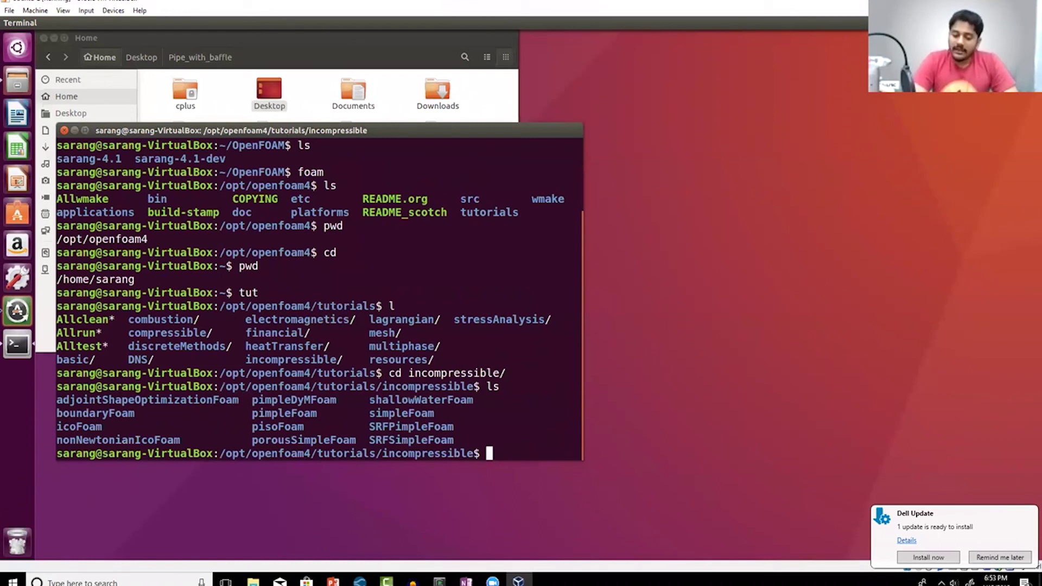
Step: Enter icoFoam, list its cavity and elbow cases, and highlight the prompt path
type("cd ic")
key("Tab")
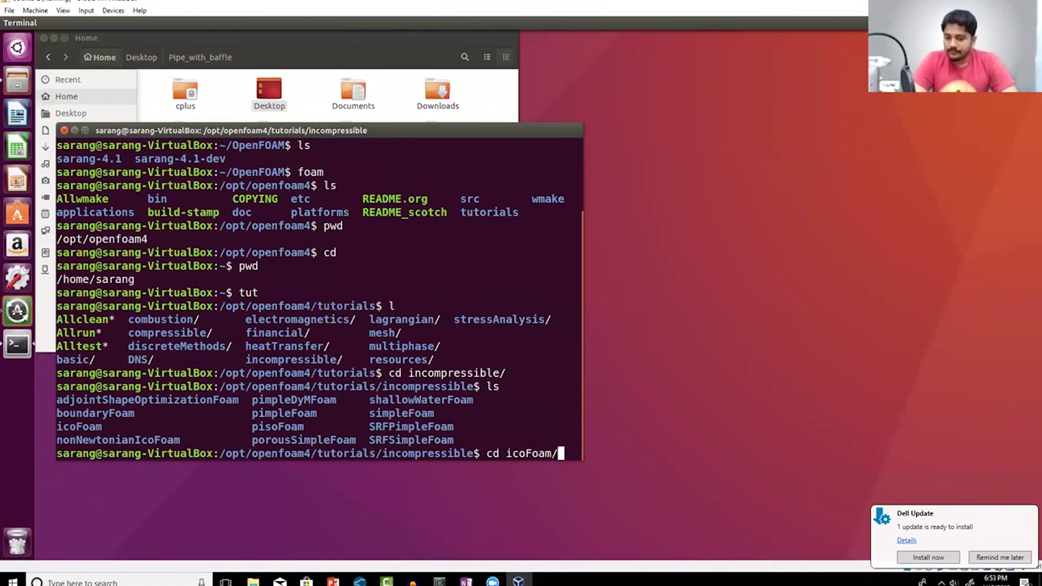
key("Return")
type("ls")
key("Return")
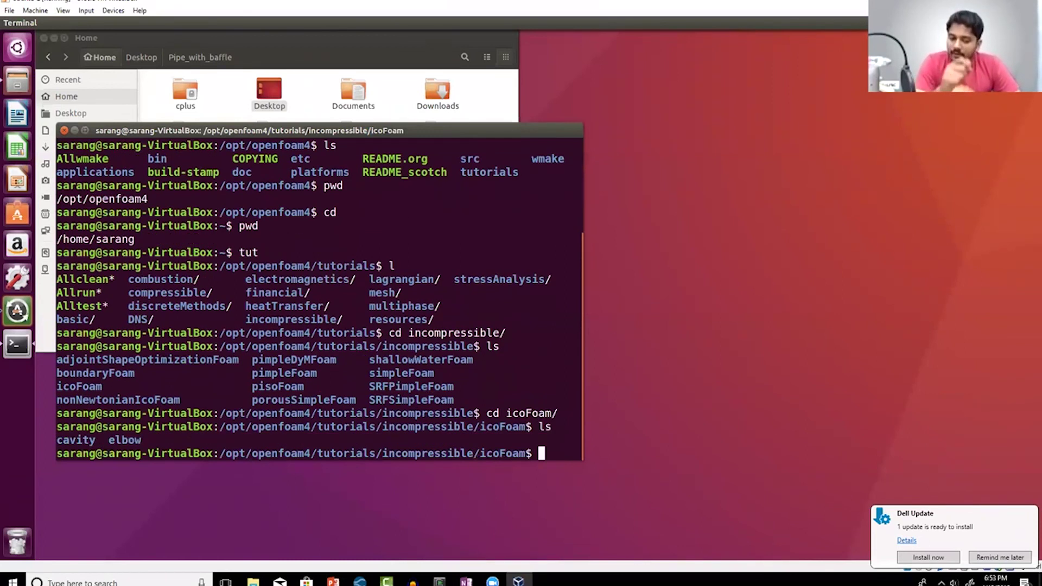
double_click(402, 453)
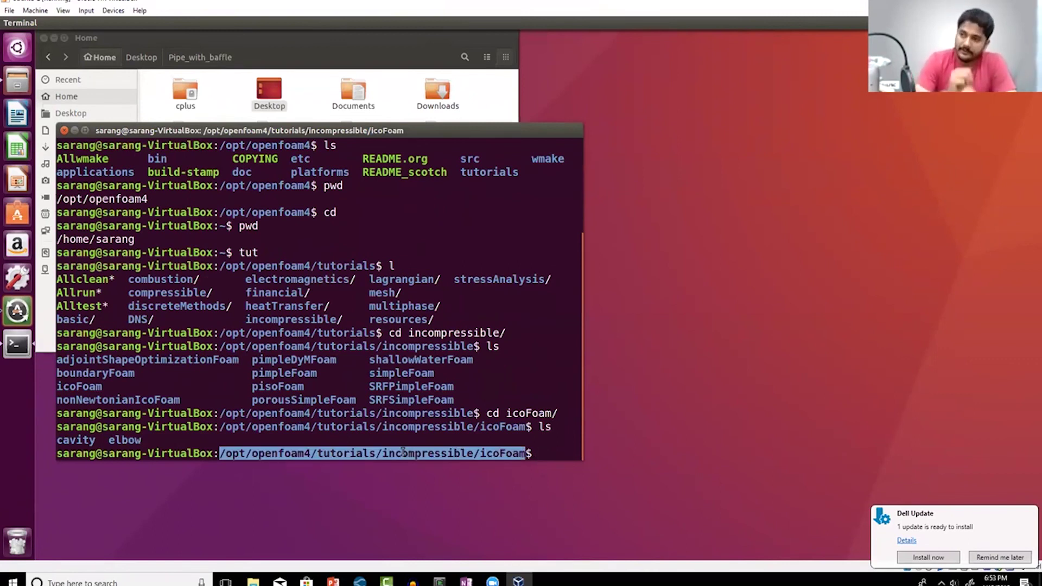